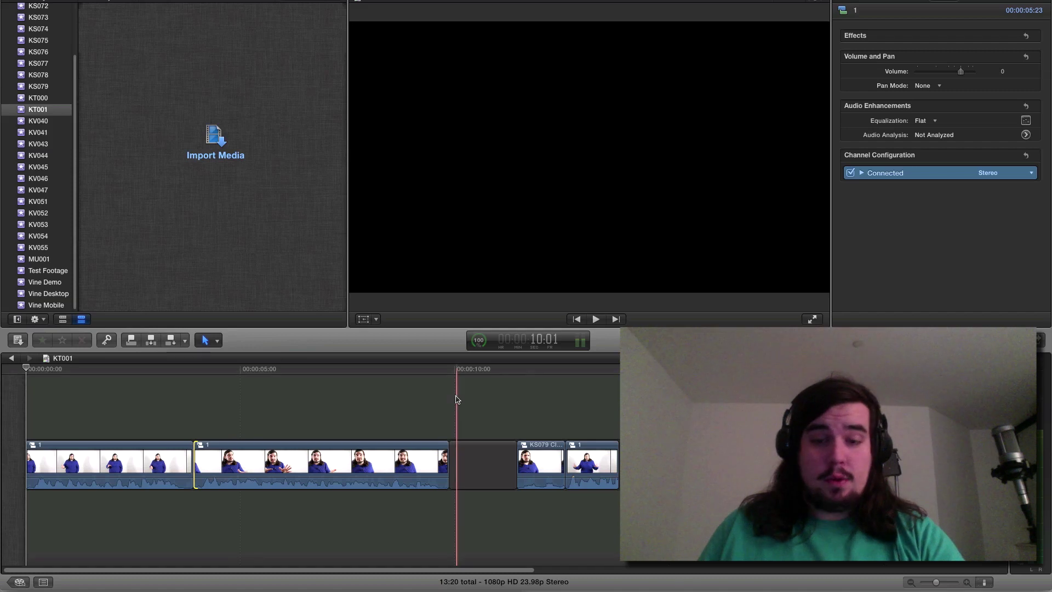
# Play the opening of the KT001 timeline with skimming on, then zoom in on the first edit point
pyautogui.press('s')
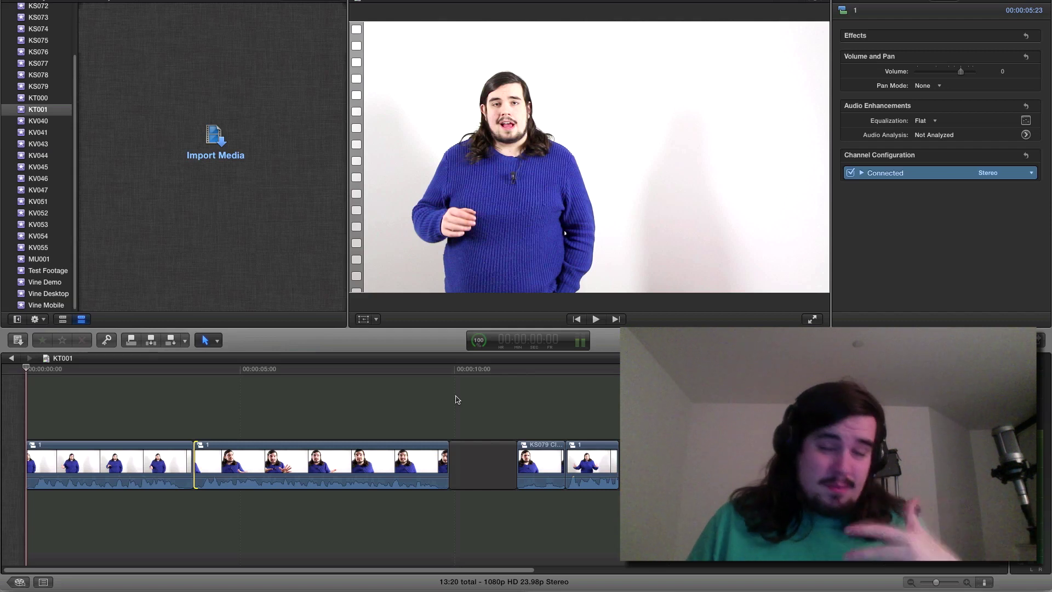
pyautogui.press('s')
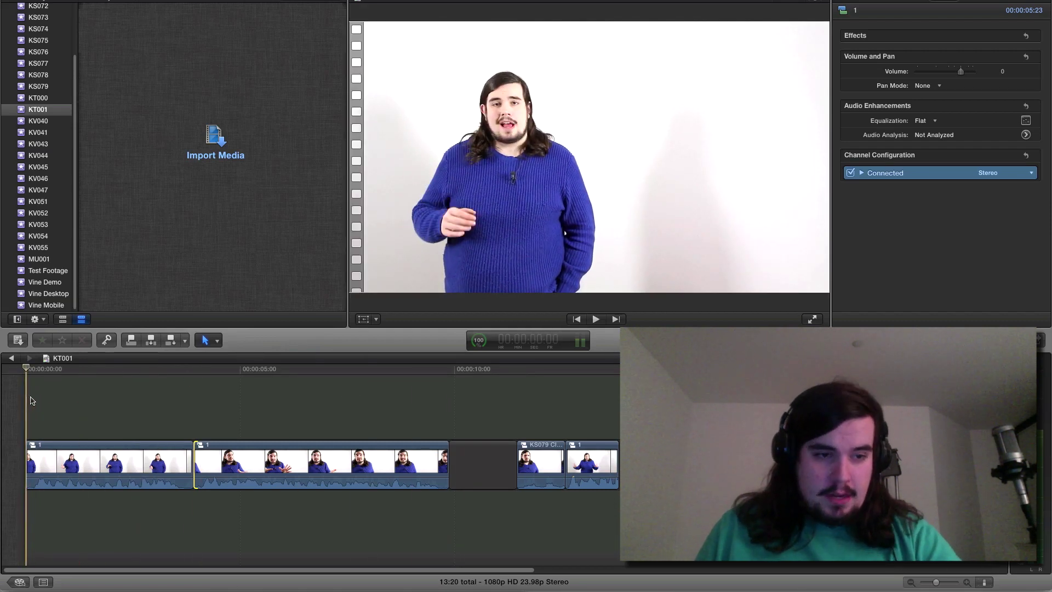
pyautogui.press('space')
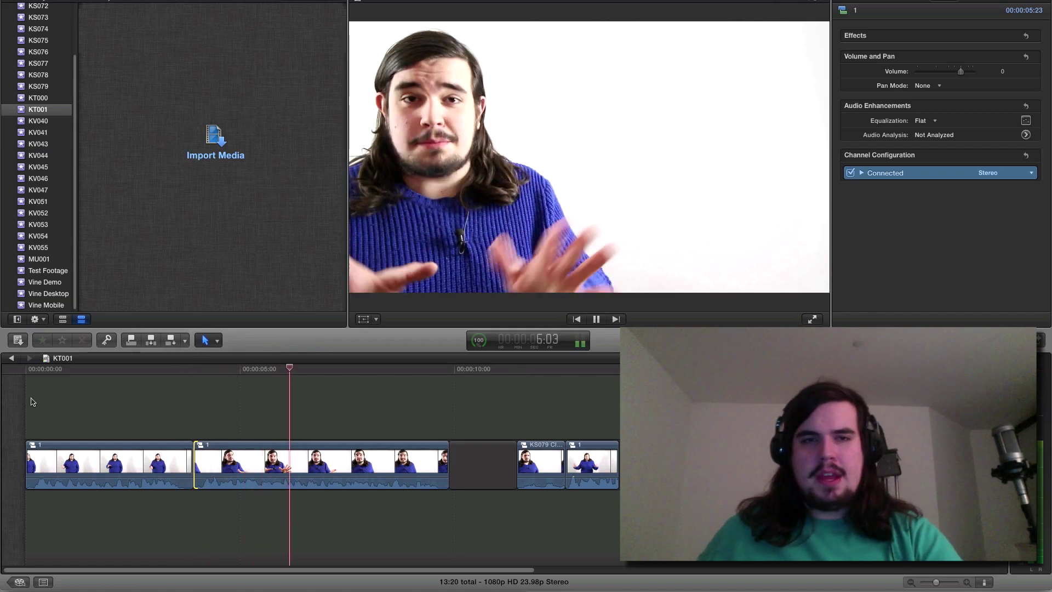
pyautogui.press('space')
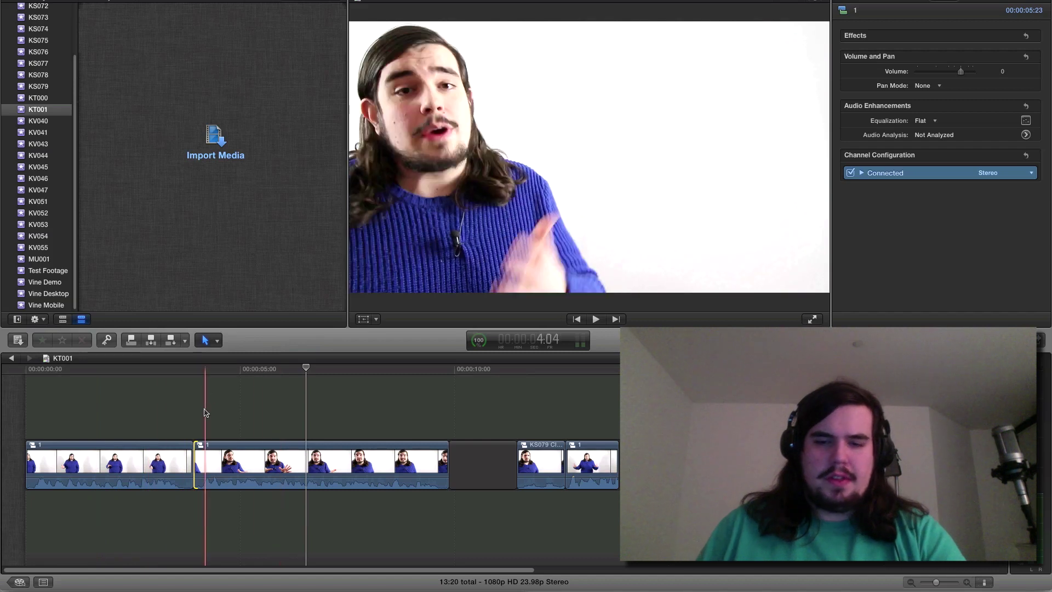
pyautogui.press('super+equal')
pyautogui.press('super+equal')
pyautogui.press('super+equal')
# Ripple-trim the wide-to-close-up cut so the project runs 13:04, then zoom out and review it
pyautogui.hscroll(-5, 206, 412)
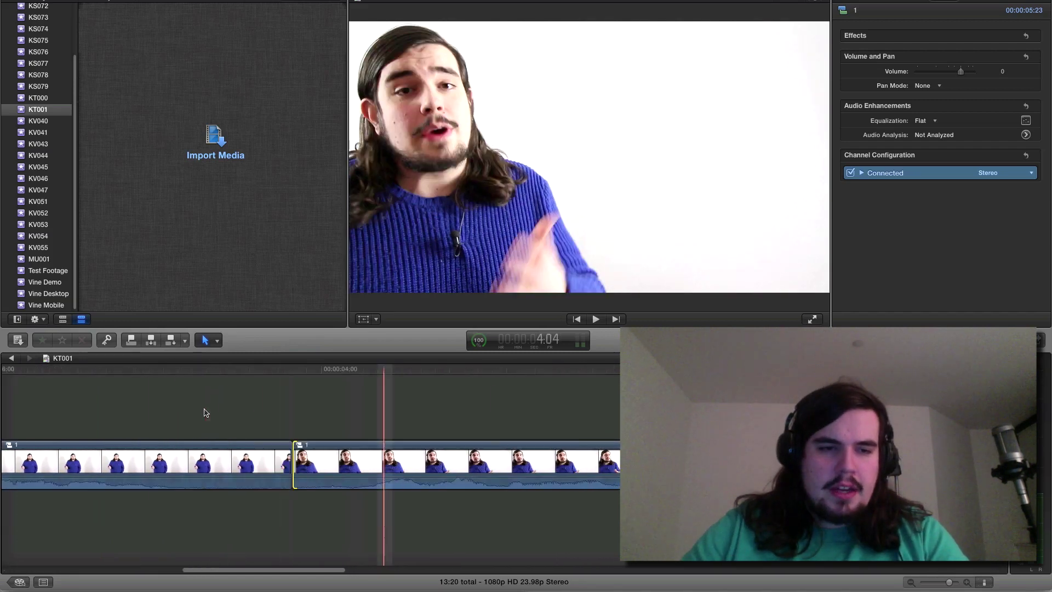
pyautogui.moveTo(303, 457); pyautogui.dragTo(238, 460)
pyautogui.press('super+minus')
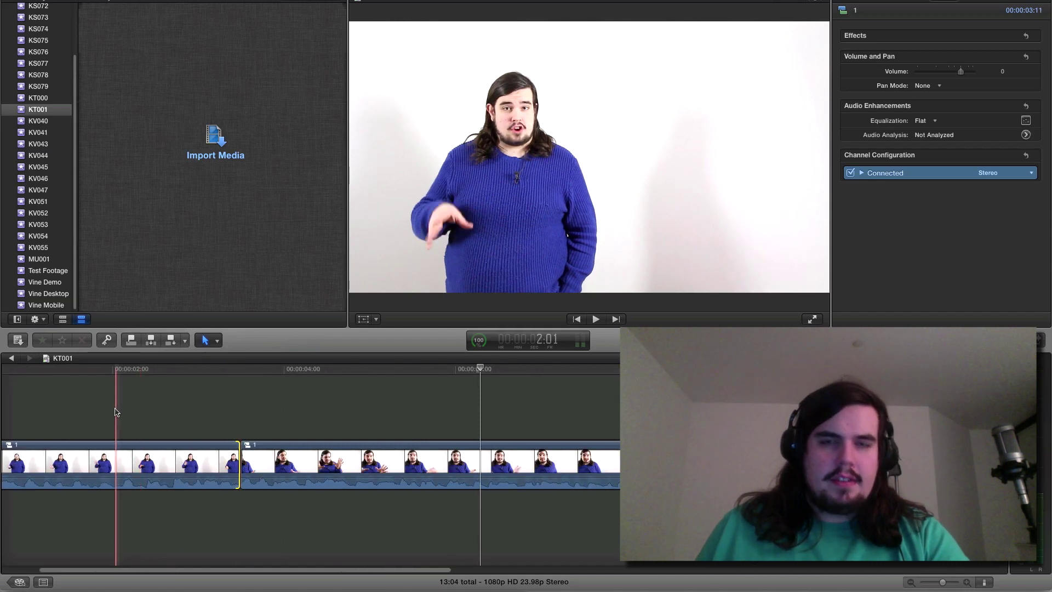
pyautogui.press('space')
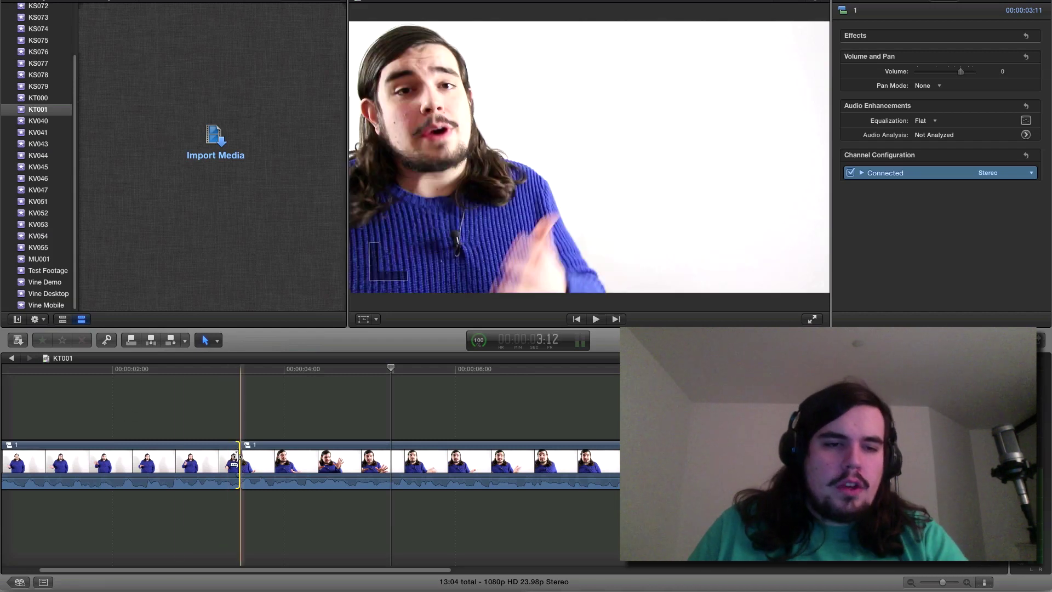
# Re-trim the first clip's end a few frames later, bringing the project to 13:17, and review
pyautogui.moveTo(237, 456)
pyautogui.mouseDown()
pyautogui.moveTo(283, 456)
pyautogui.moveTo(230, 457)
pyautogui.moveTo(255, 456)
pyautogui.mouseUp()
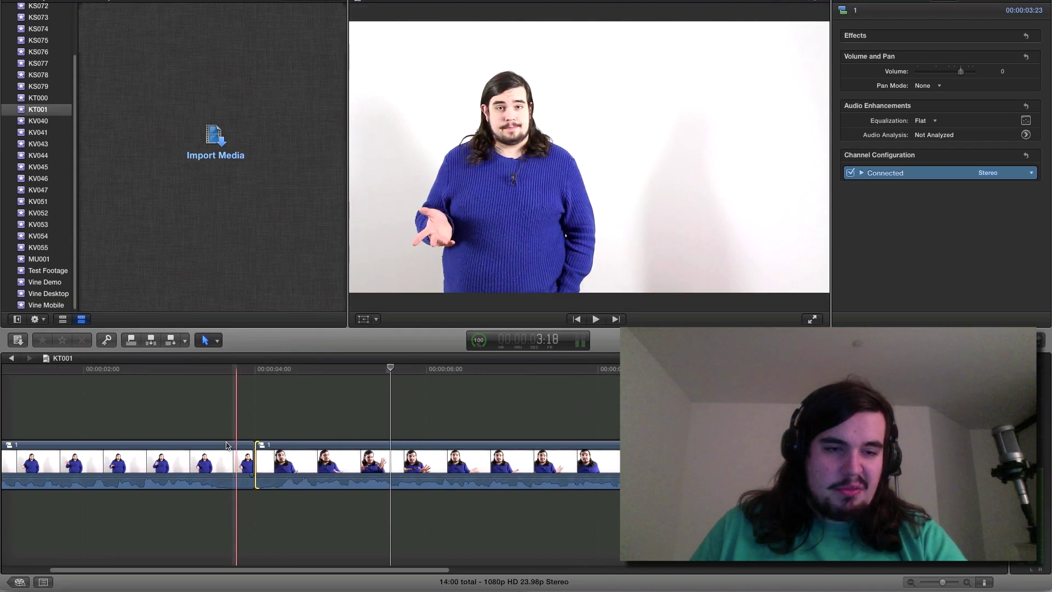
pyautogui.press('super+equal')
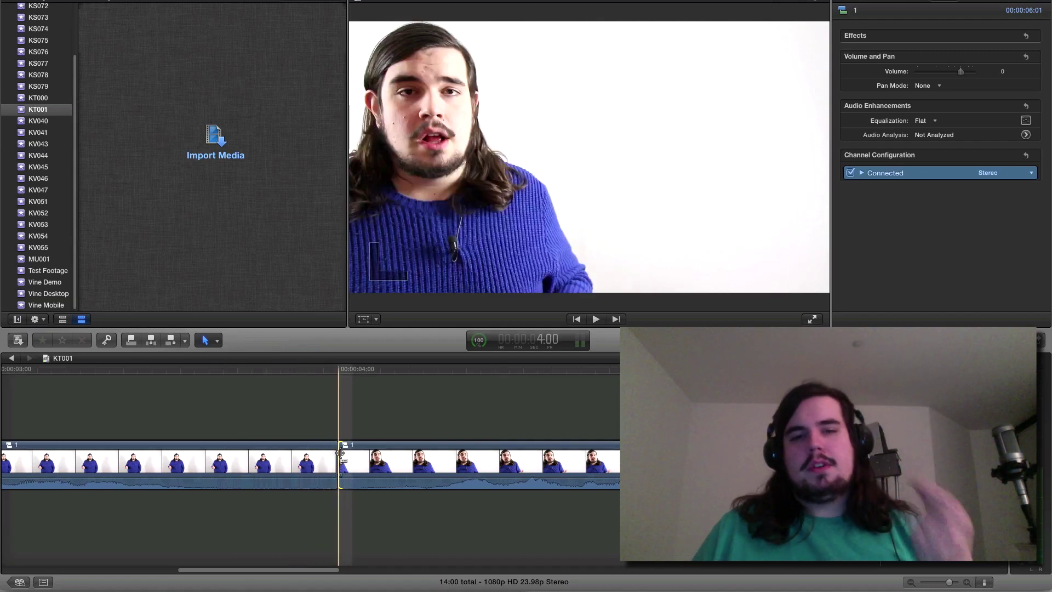
pyautogui.moveTo(340, 454); pyautogui.dragTo(442, 453)
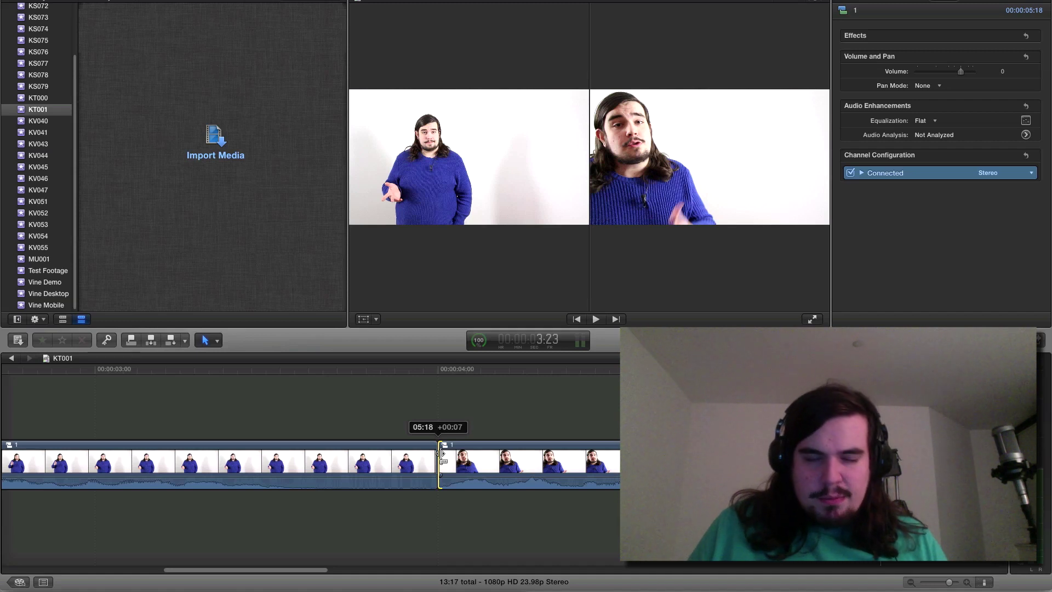
pyautogui.moveTo(441, 454); pyautogui.dragTo(380, 457)
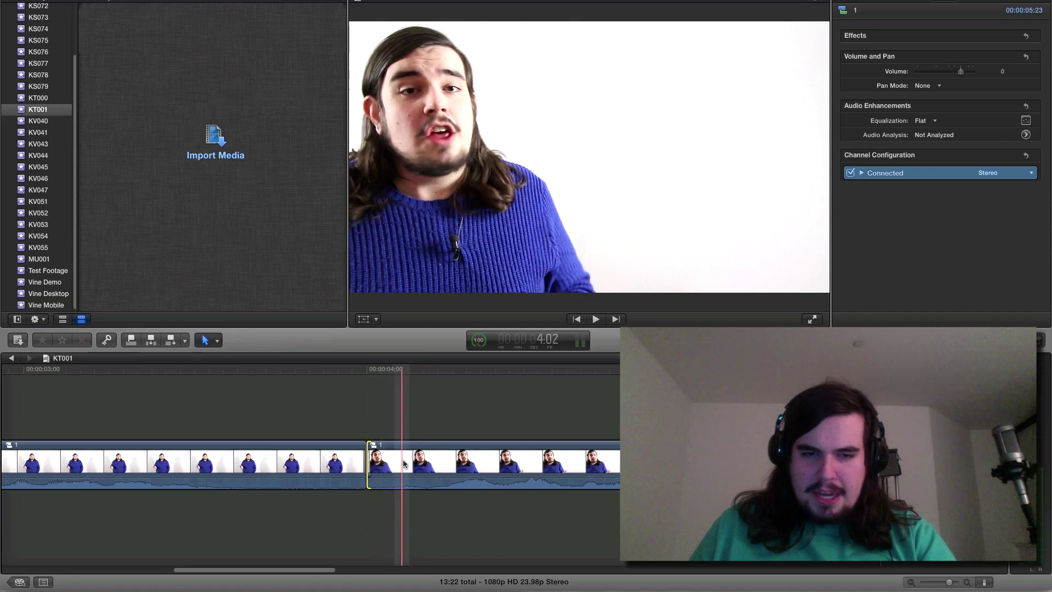
pyautogui.moveTo(370, 459); pyautogui.dragTo(442, 460)
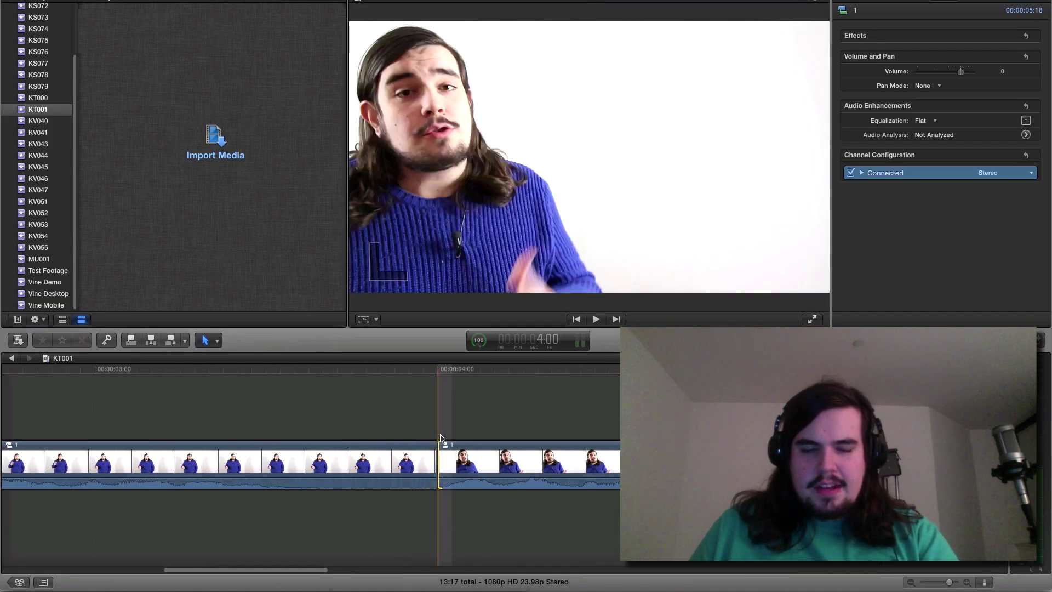
pyautogui.press('space')
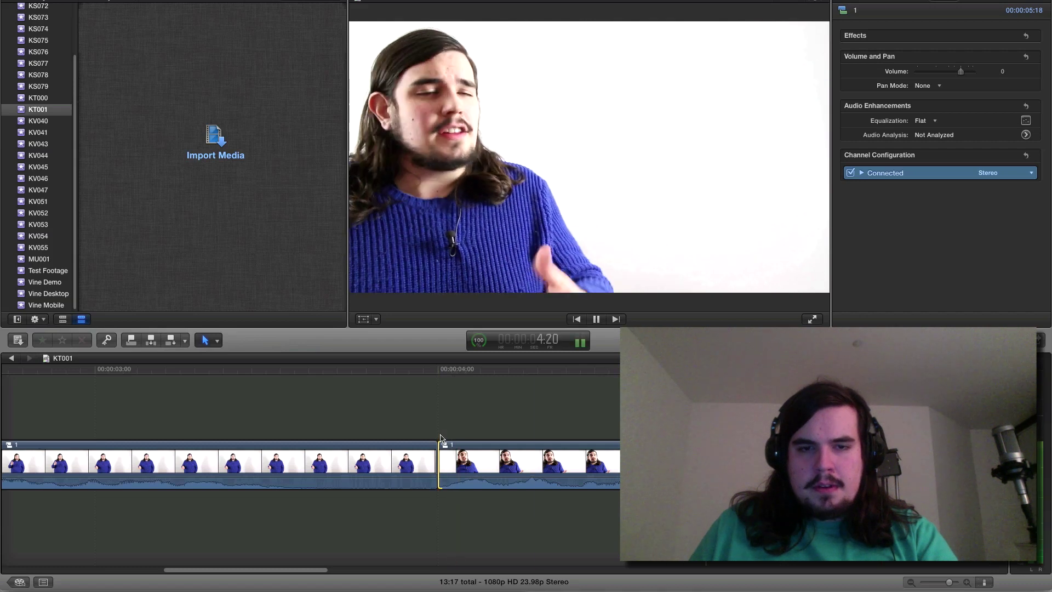
pyautogui.press('space')
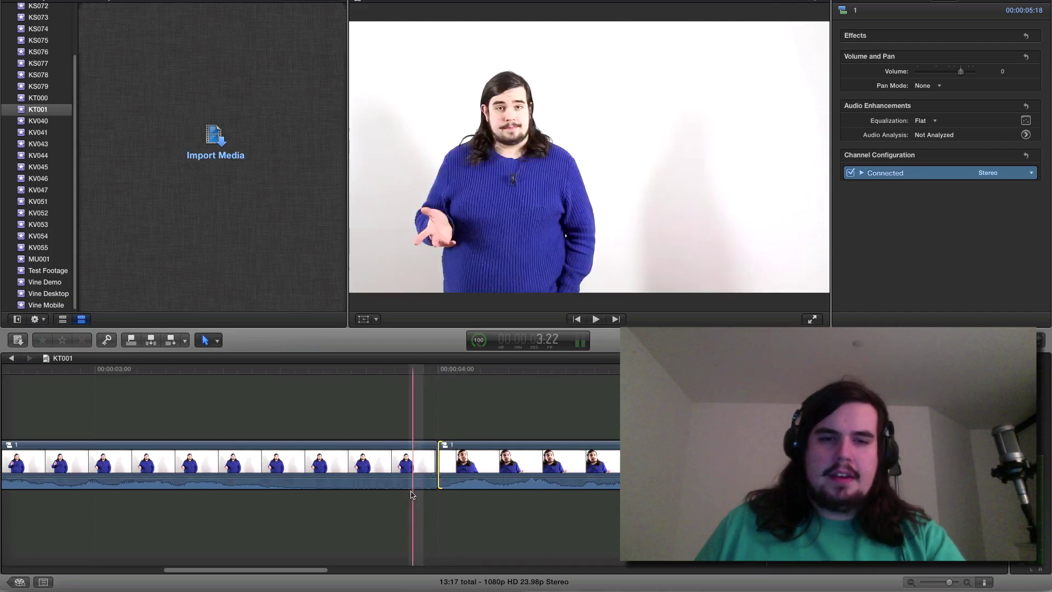
# Expand the first clip's audio and end its video earlier for an L-cut, total 13:04
pyautogui.click(316, 485)
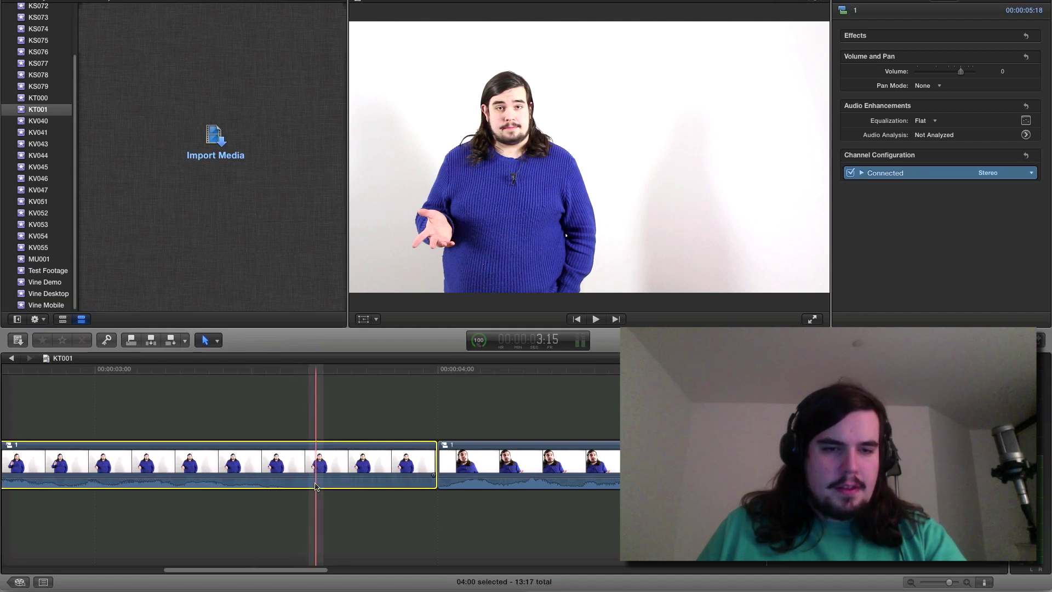
pyautogui.doubleClick(316, 485)
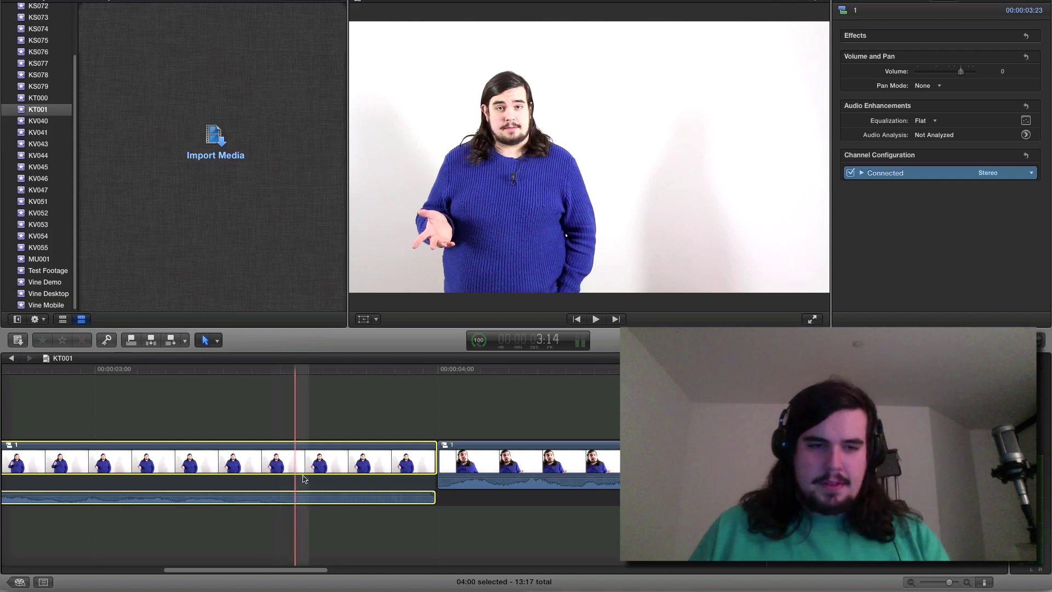
pyautogui.moveTo(433, 454); pyautogui.dragTo(251, 457)
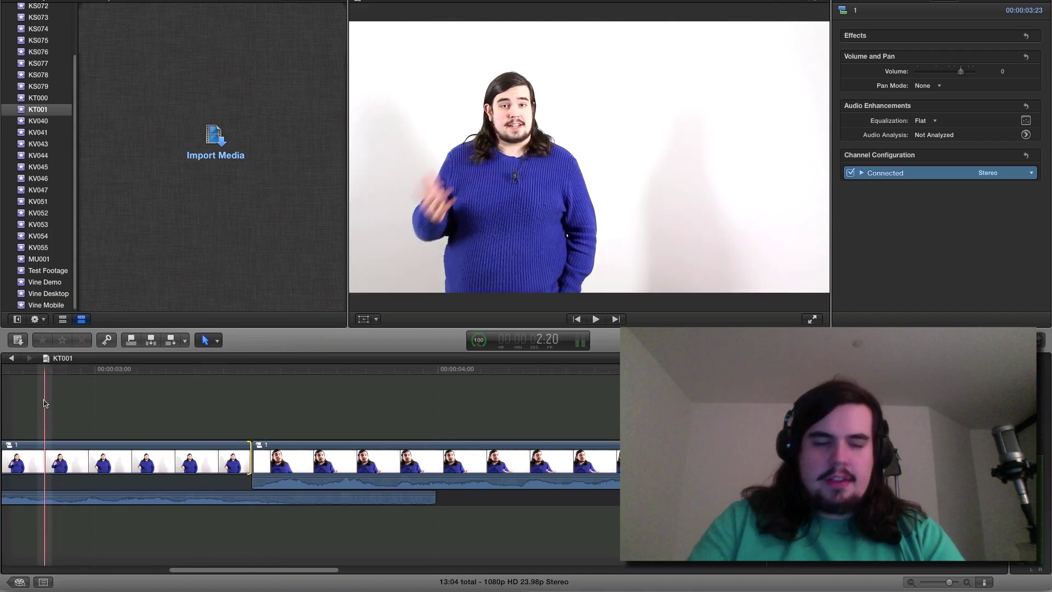
pyautogui.press('super+minus')
pyautogui.press('space')
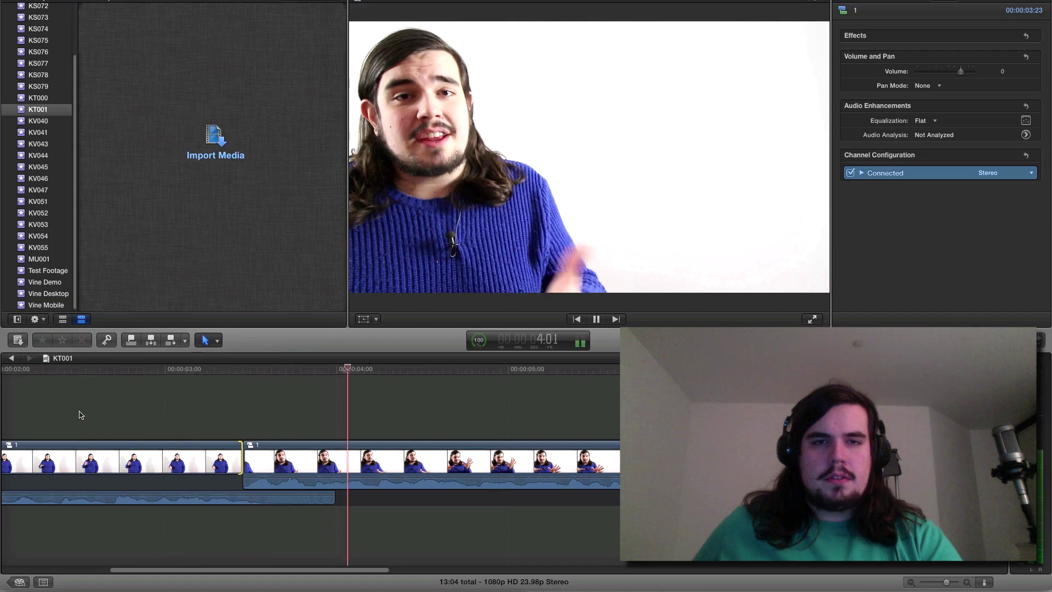
pyautogui.press('space')
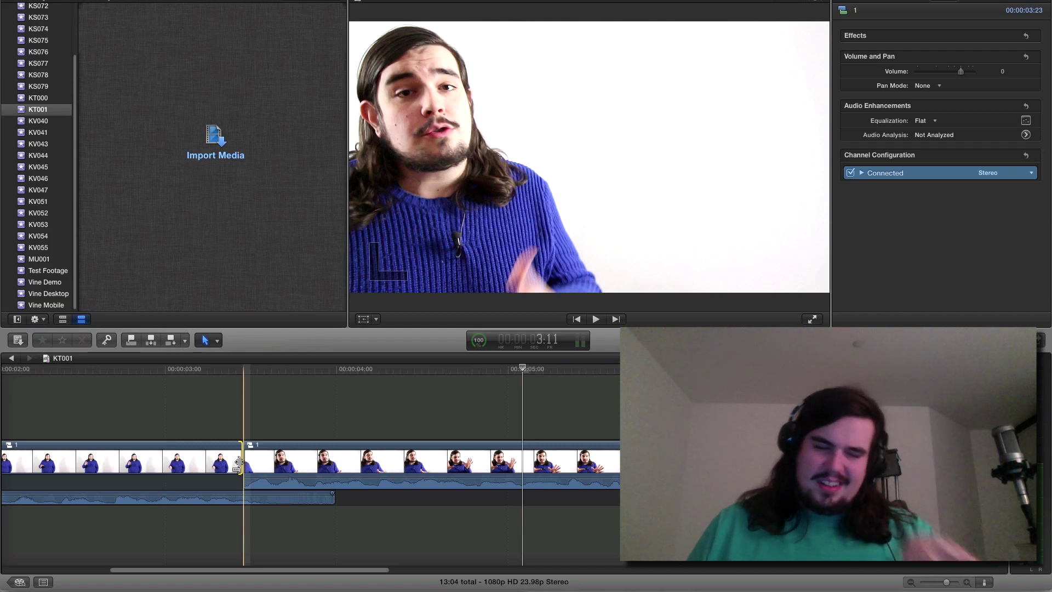
# Nudge the L-cut's video edit two frames later to reach 13:06, then play it back
pyautogui.moveTo(239, 461); pyautogui.dragTo(246, 461)
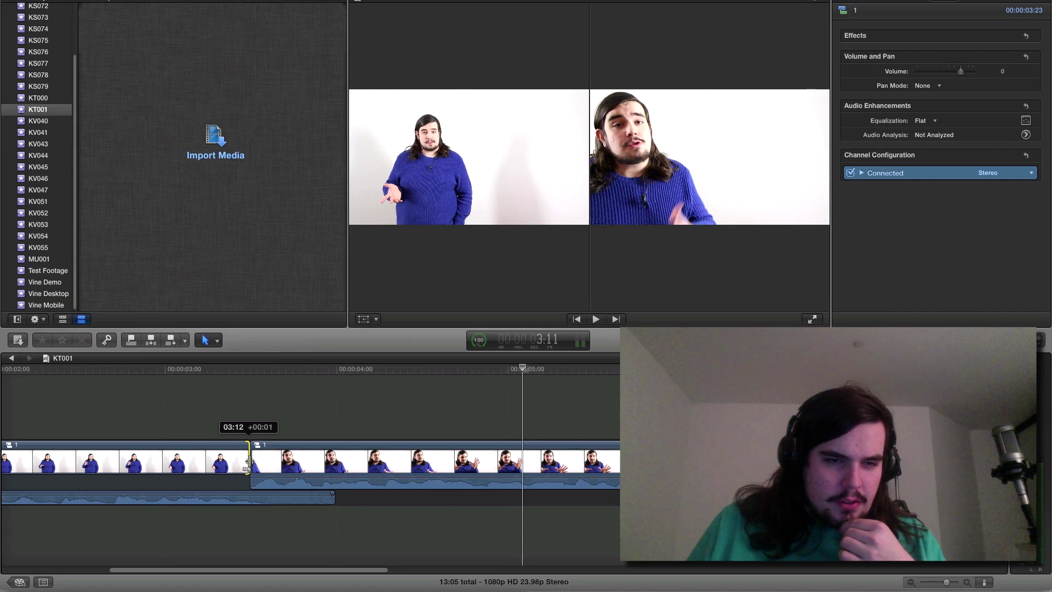
pyautogui.moveTo(249, 462); pyautogui.dragTo(254, 461)
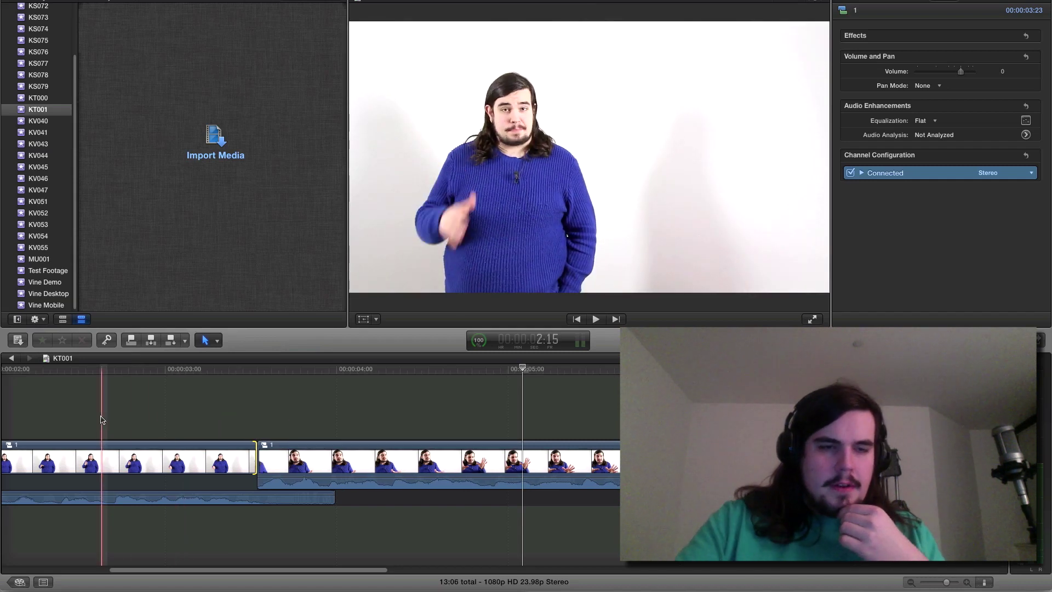
pyautogui.press('space')
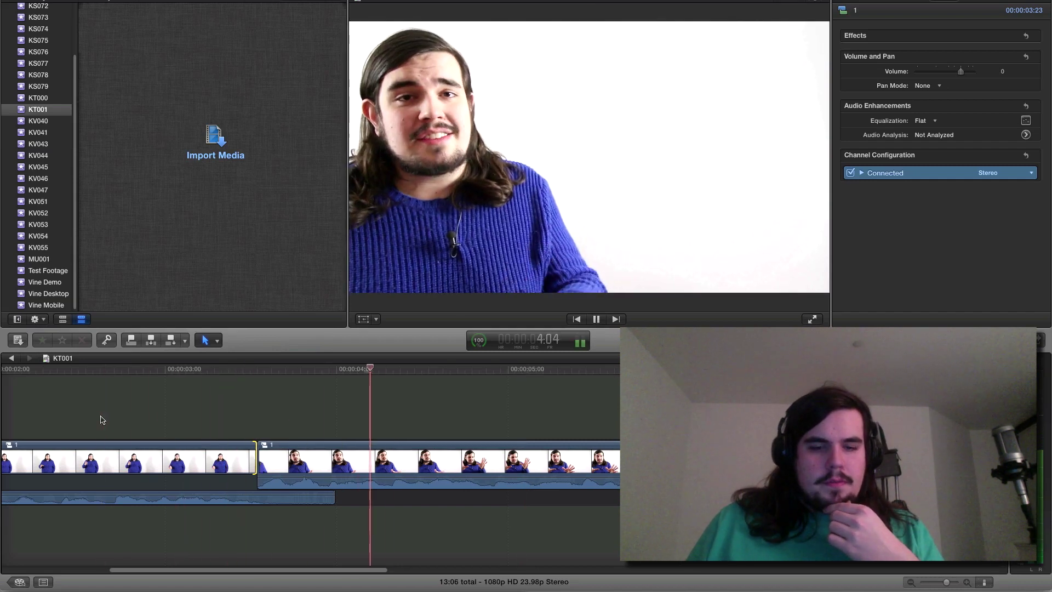
pyautogui.press('space')
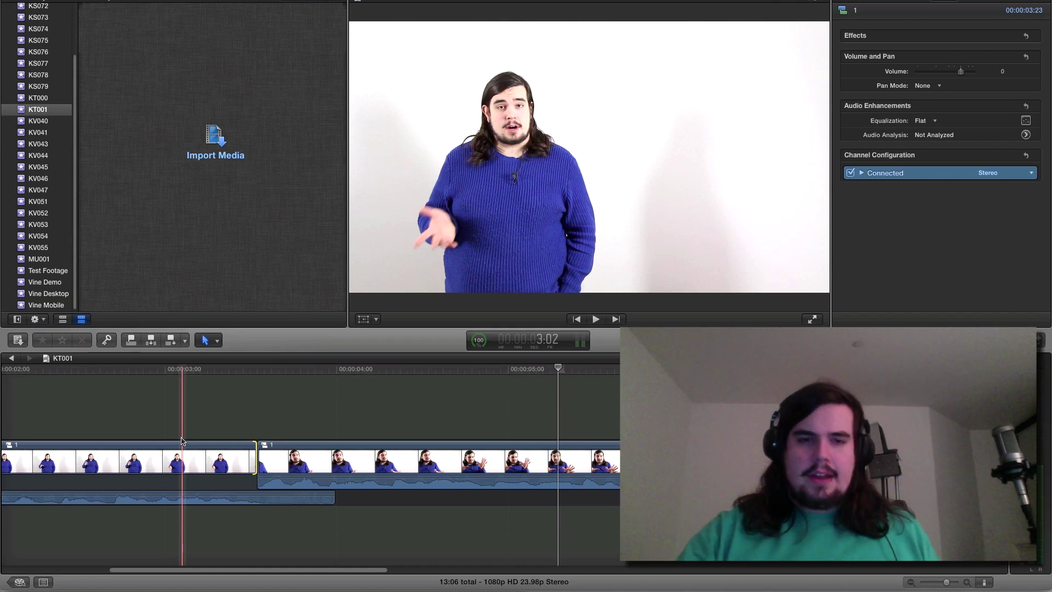
# Zoom out to all clips, then zoom in on the KS079 Clip 2 cut near 12:00 and play it
pyautogui.scroll(-3, 359, 476)
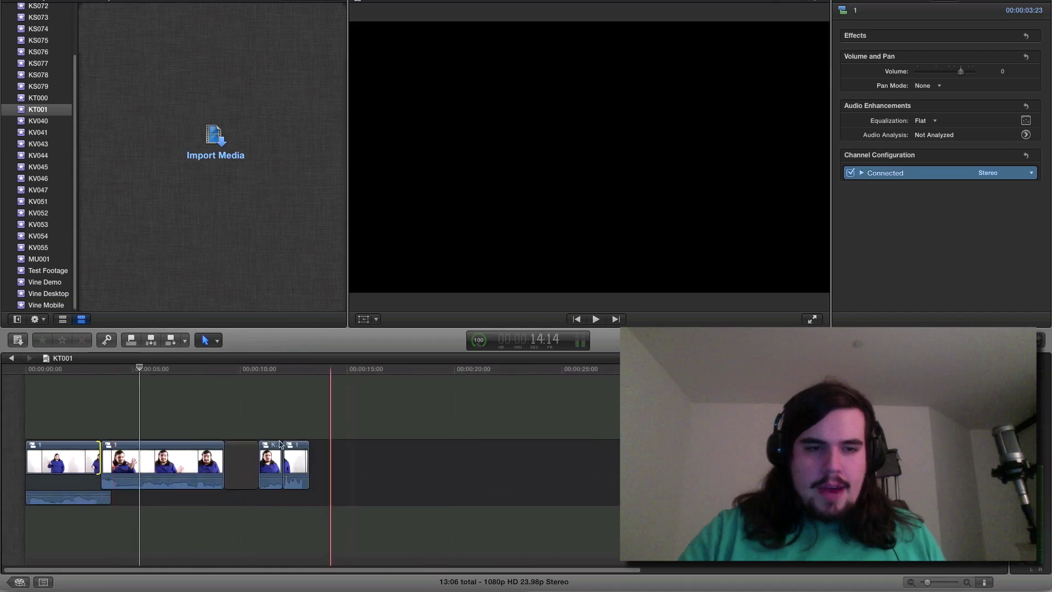
pyautogui.scroll(2, 254, 416)
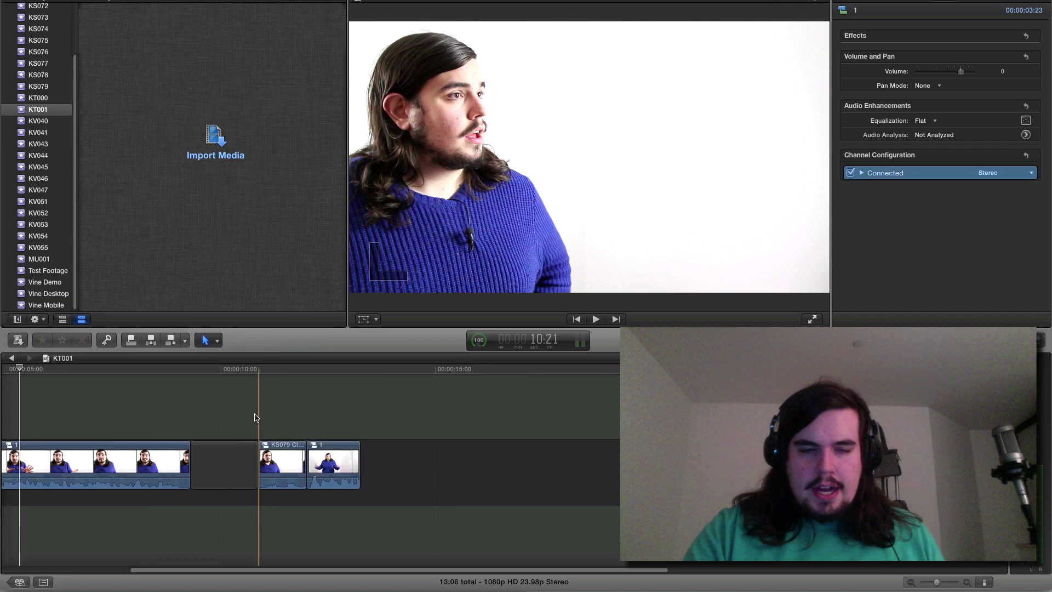
pyautogui.scroll(2, 254, 416)
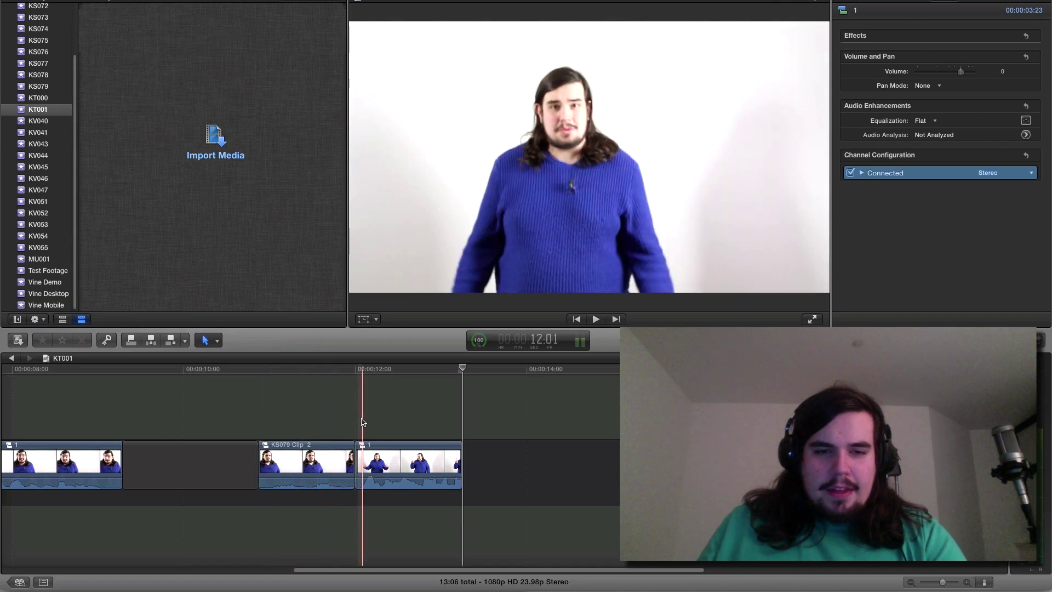
pyautogui.press('l')
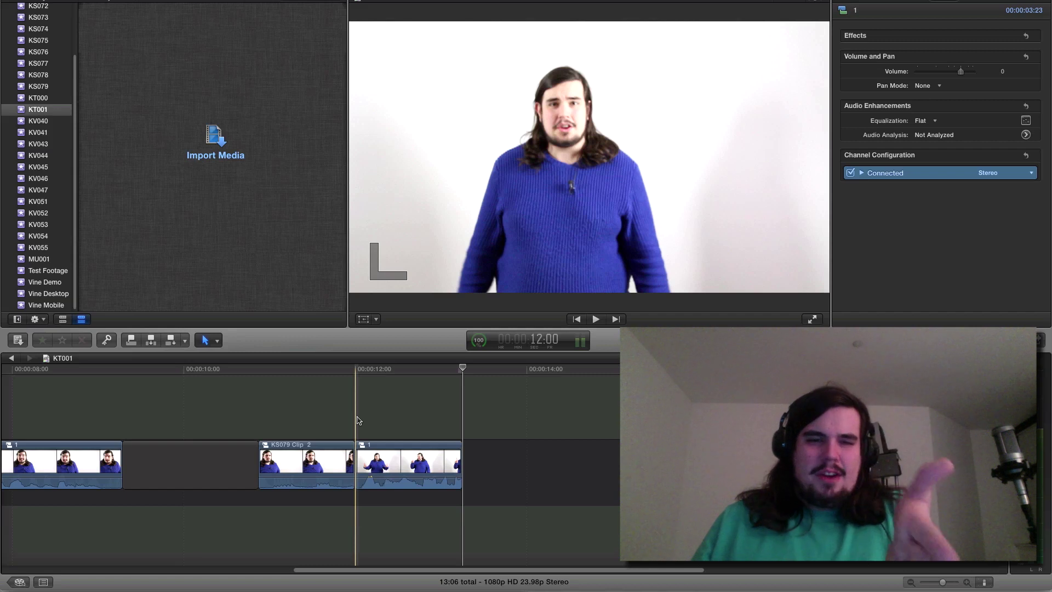
# Expand the last clip's audio and delay its video start for a J-cut, leaving KT001 at 12:23
pyautogui.doubleClick(364, 484)
pyautogui.press('l')
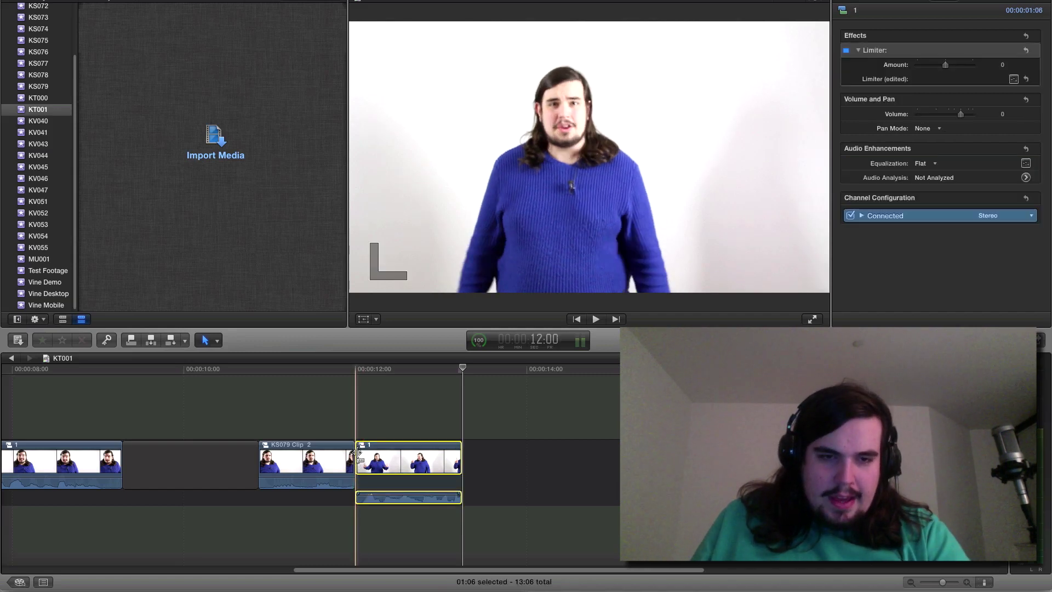
pyautogui.moveTo(359, 452); pyautogui.dragTo(380, 452)
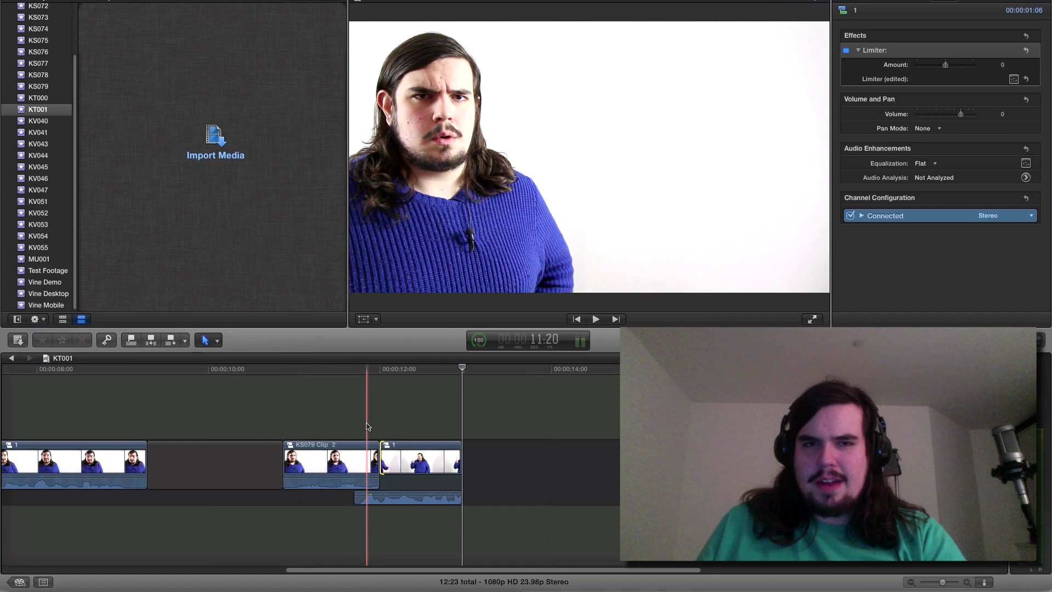
pyautogui.press('l')
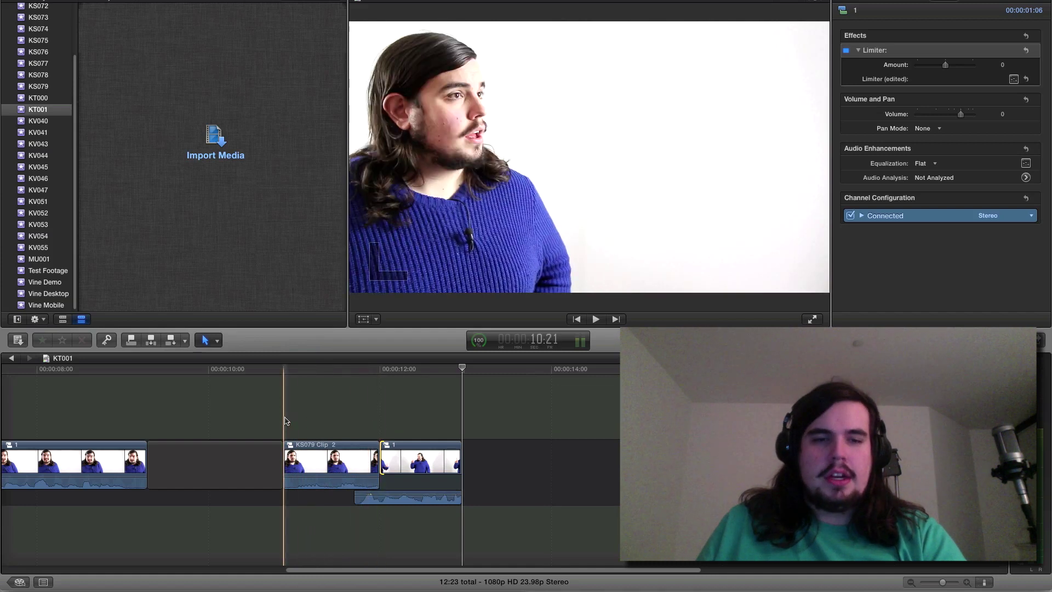